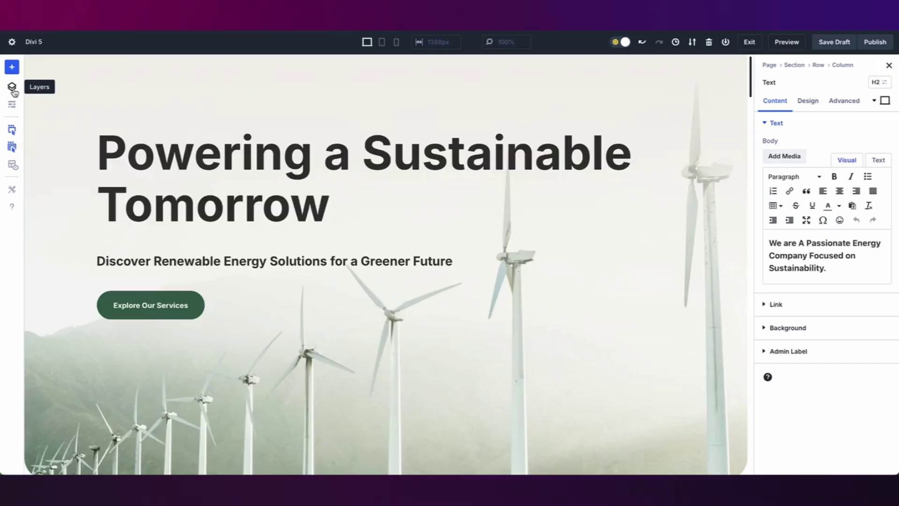
Show the page's Layers panel and drag the heading settings panel wider over the preview
left_click(11, 87)
scroll(70, 316, "down", 2)
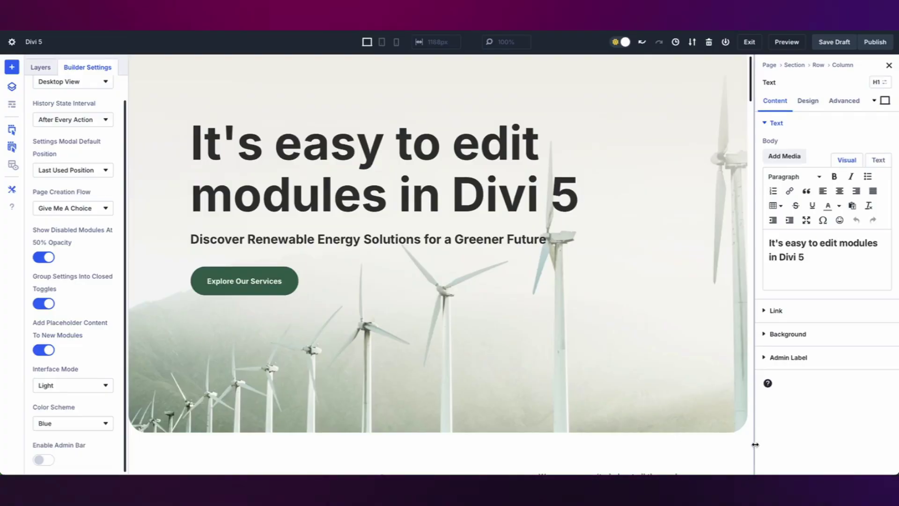
left_click_drag(755, 444, 441, 393)
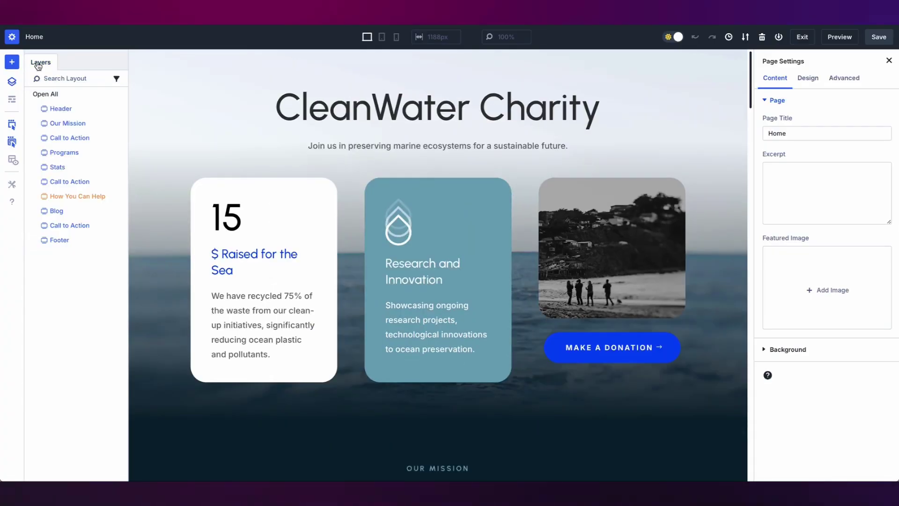
Move the Layers panel to float at lower right; dock Builder Settings along the left edge
left_click_drag(220, 110, 766, 337)
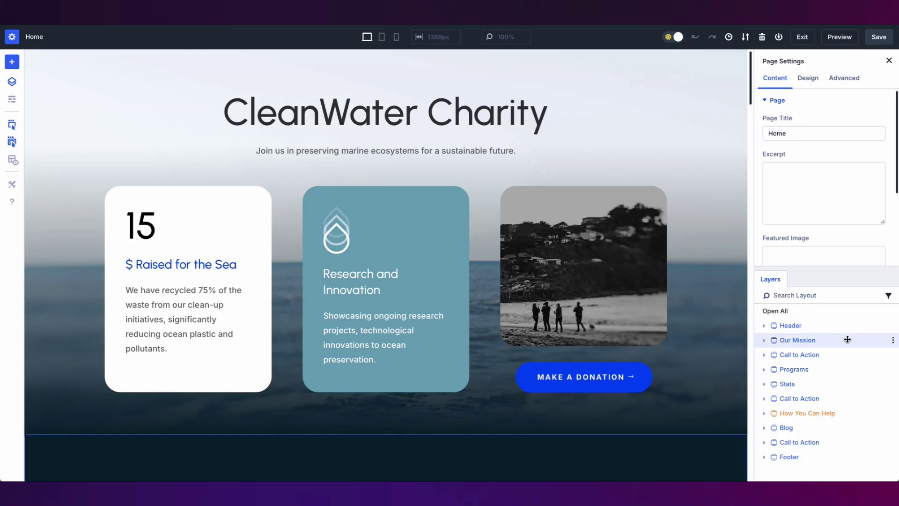
left_click(11, 184)
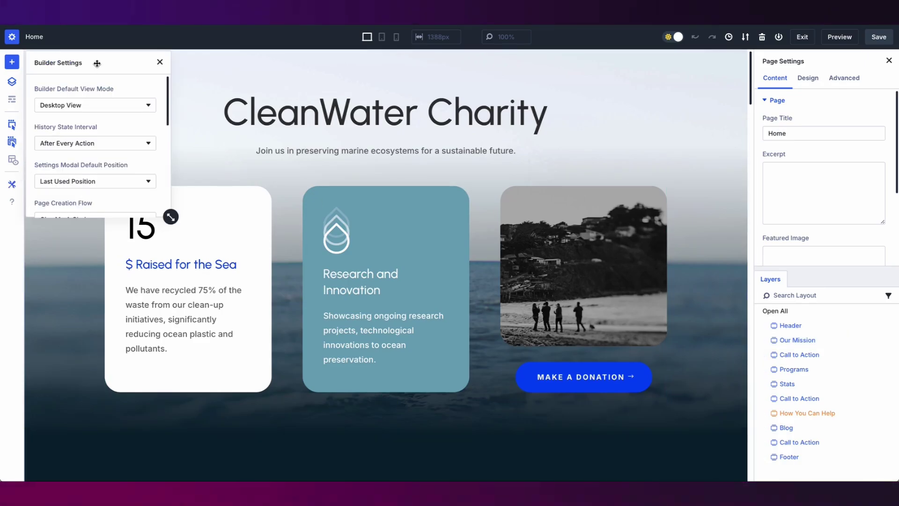
left_click_drag(97, 63, 42, 66)
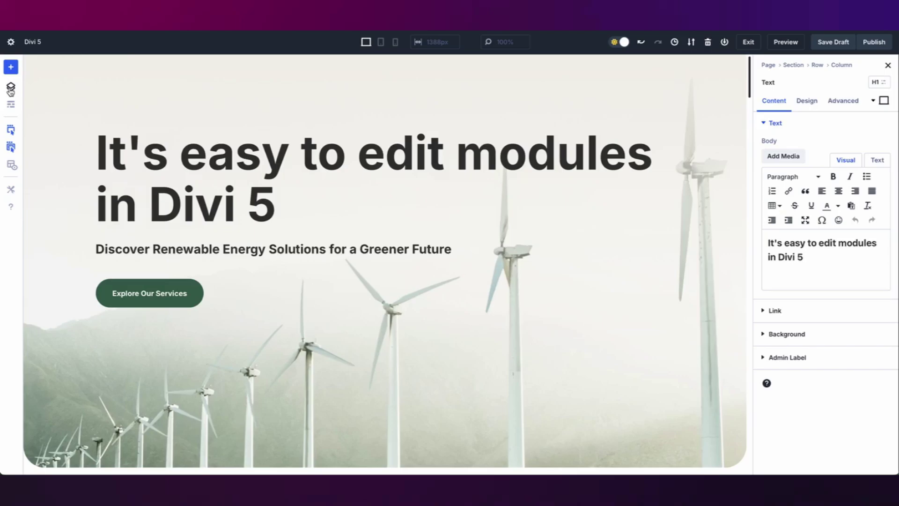
Show Layers, then dock Builder Settings as a second tab beside it on the left
left_click(10, 86)
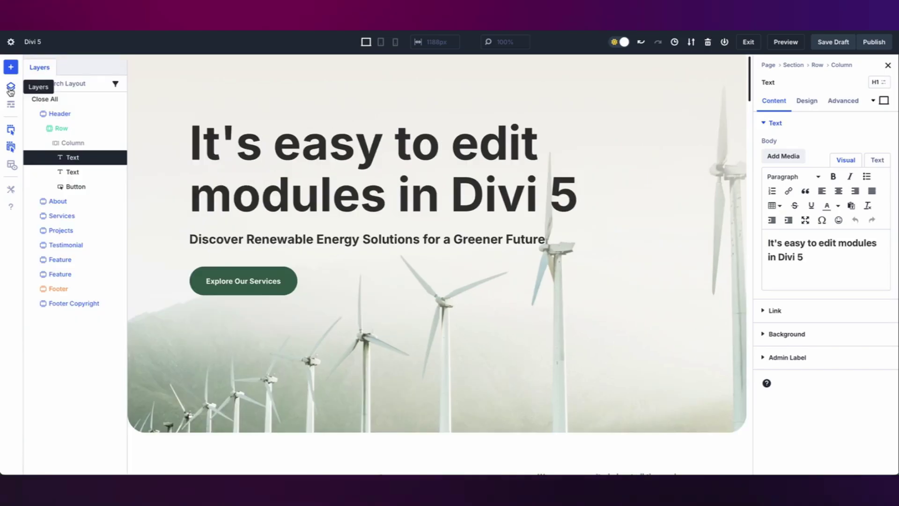
left_click(11, 191)
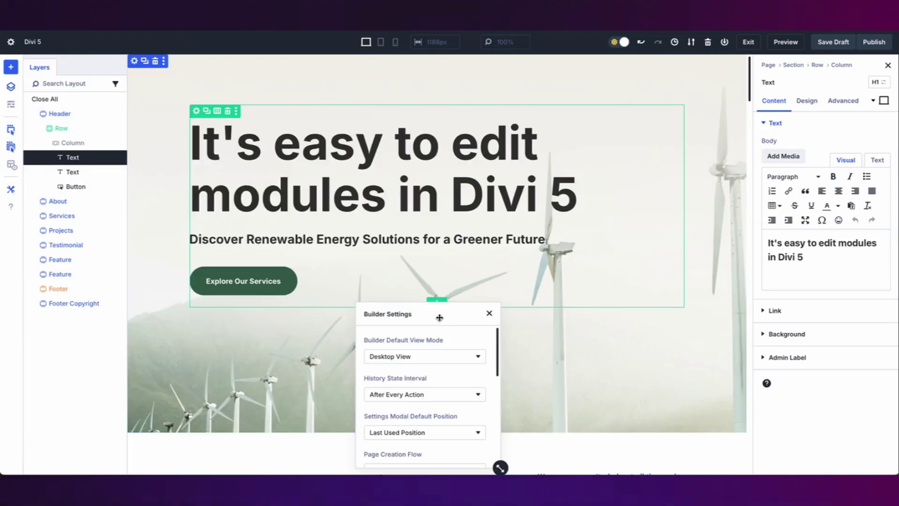
left_click_drag(438, 318, 152, 84)
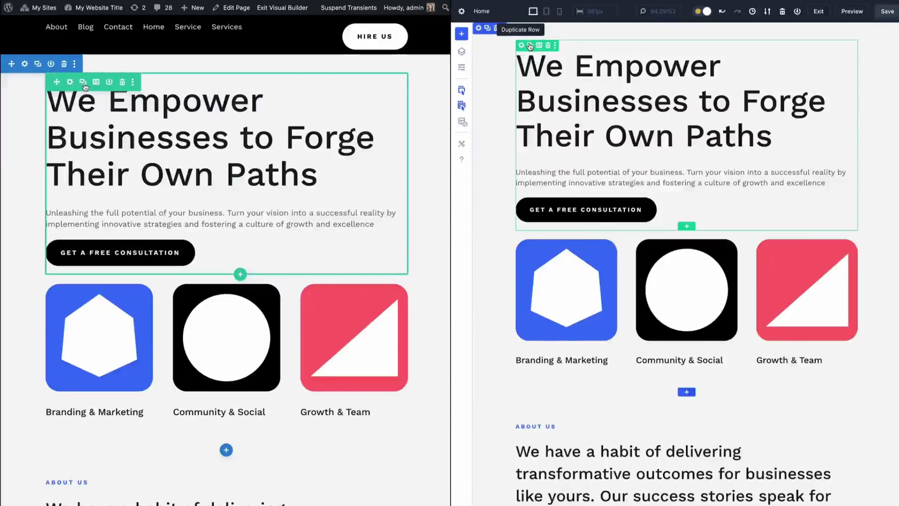
Duplicate the hero row with Duplicate Row, then trash the duplicate copy
left_click(84, 83)
left_click(549, 47)
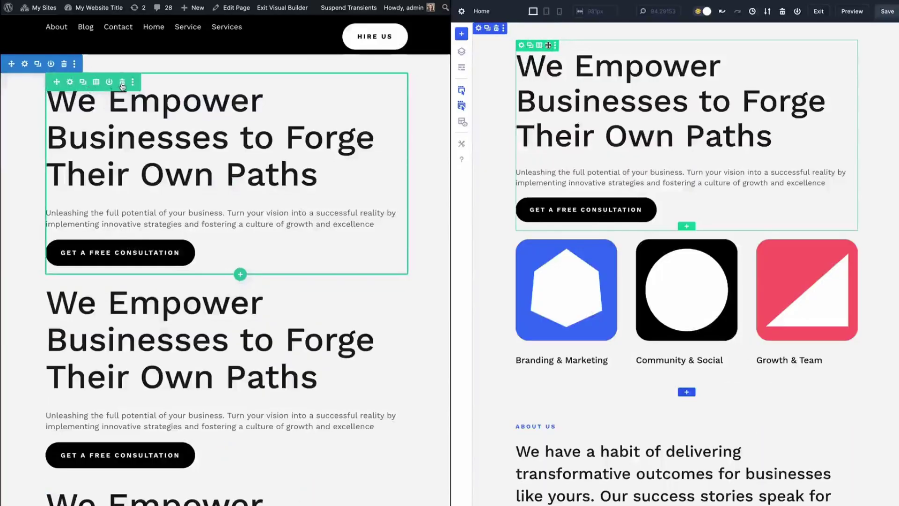
left_click(122, 82)
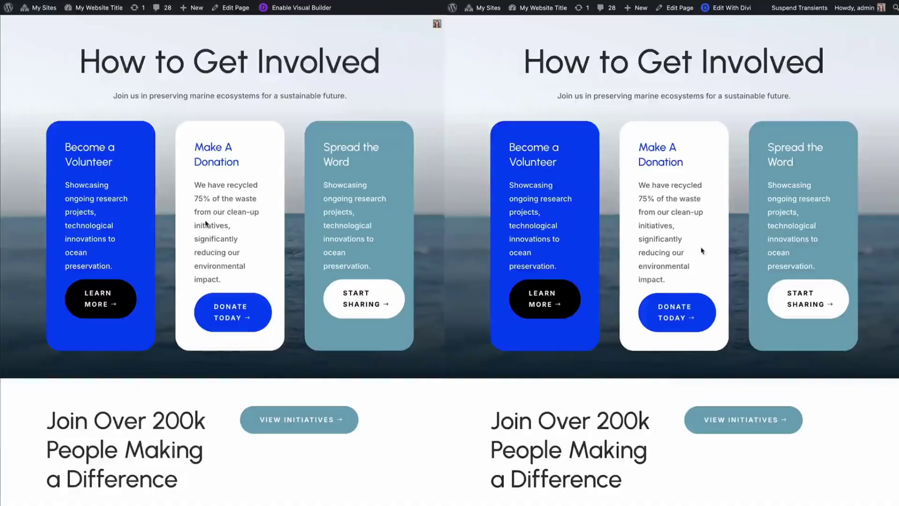
left_click(291, 15)
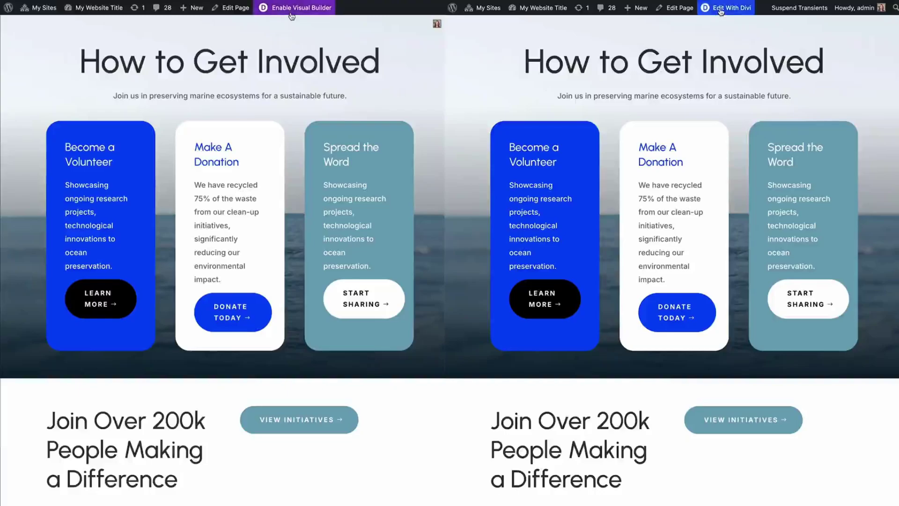
Launch the visual builder on How to Get Involved in both the left and right windows
left_click(289, 13)
left_click(720, 8)
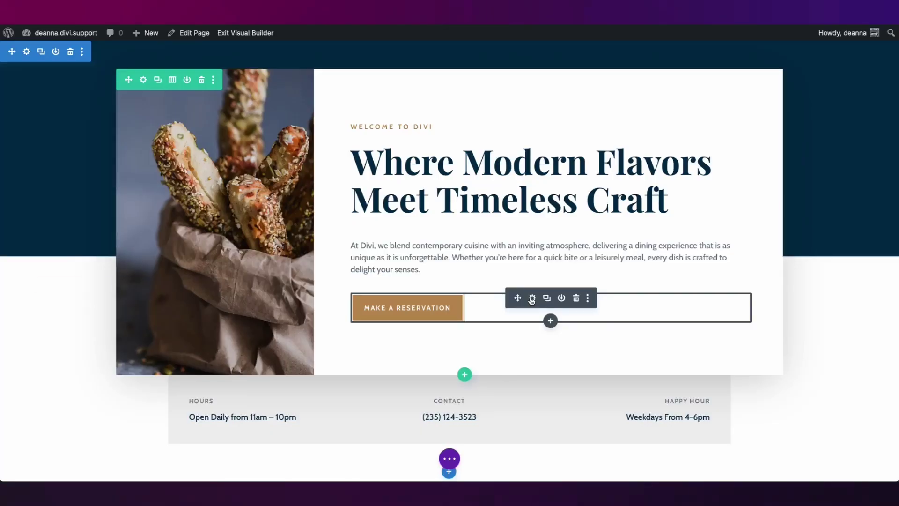
Dock the Make a Reservation button settings and show Global colours under Button Background
left_click(194, 65)
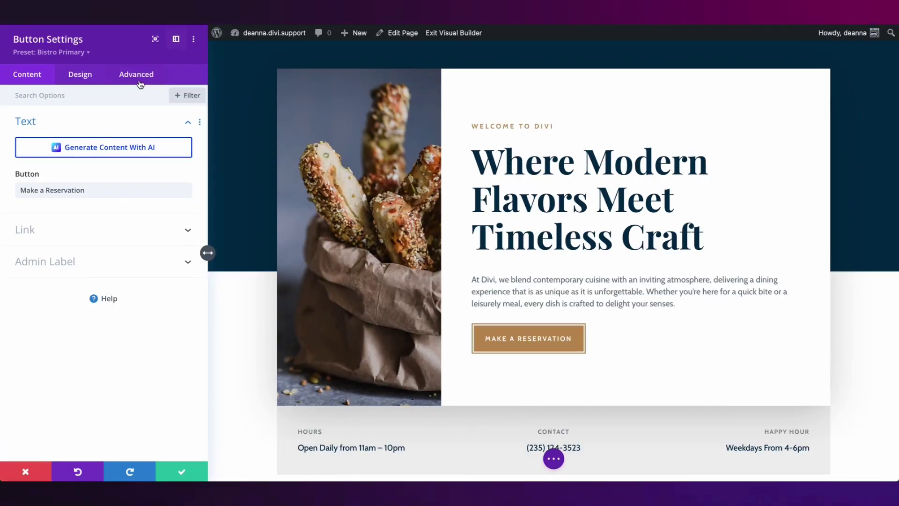
left_click(79, 77)
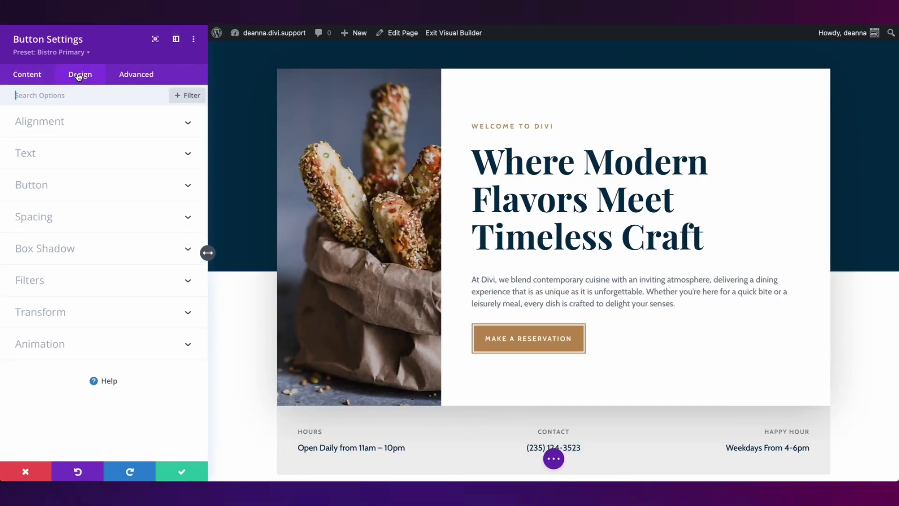
left_click(47, 191)
scroll(142, 315, "down", 5)
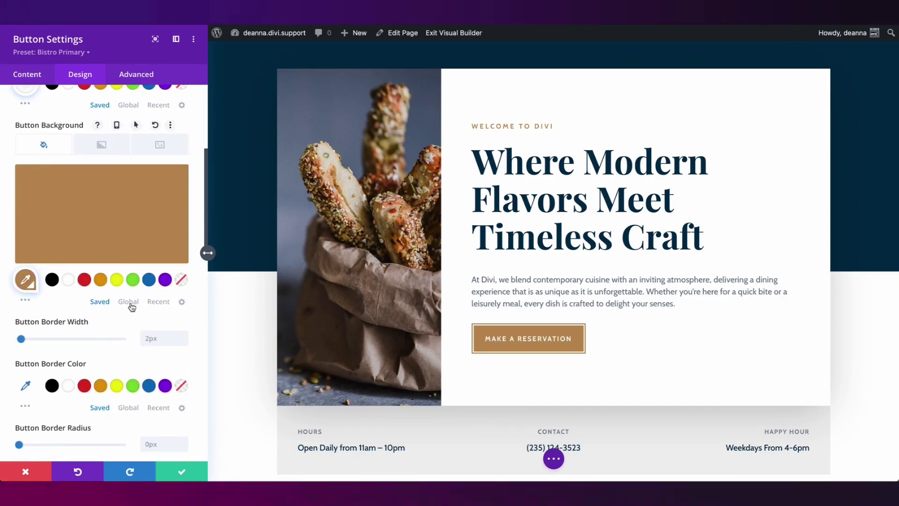
left_click(130, 301)
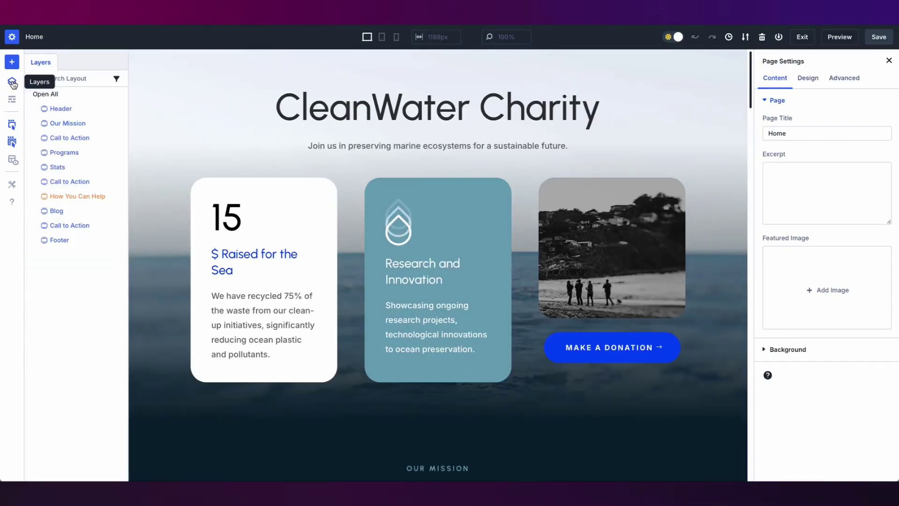
Pull the Layers tab out of the left sidebar into a floating panel at lower right
left_click_drag(219, 110, 764, 325)
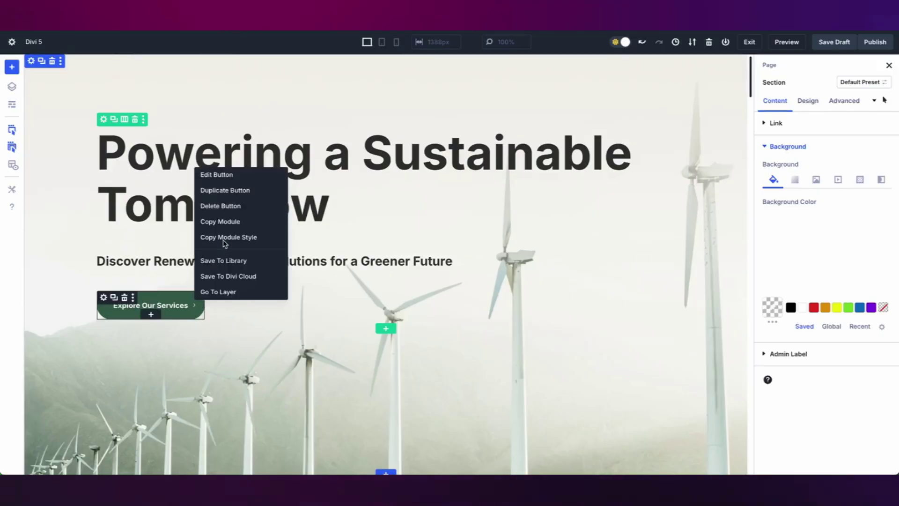
Copy the Explore Our Services module style and paste it onto Learn More
left_click(224, 237)
scroll(479, 361, "down", 3)
right_click(534, 404)
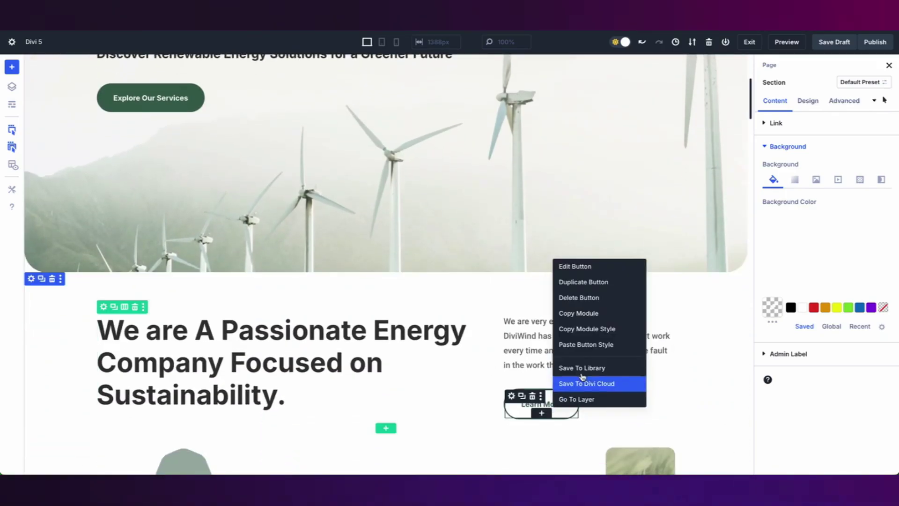
left_click(591, 344)
scroll(215, 368, "down", 3)
scroll(215, 367, "down", 5)
scroll(215, 368, "down", 3)
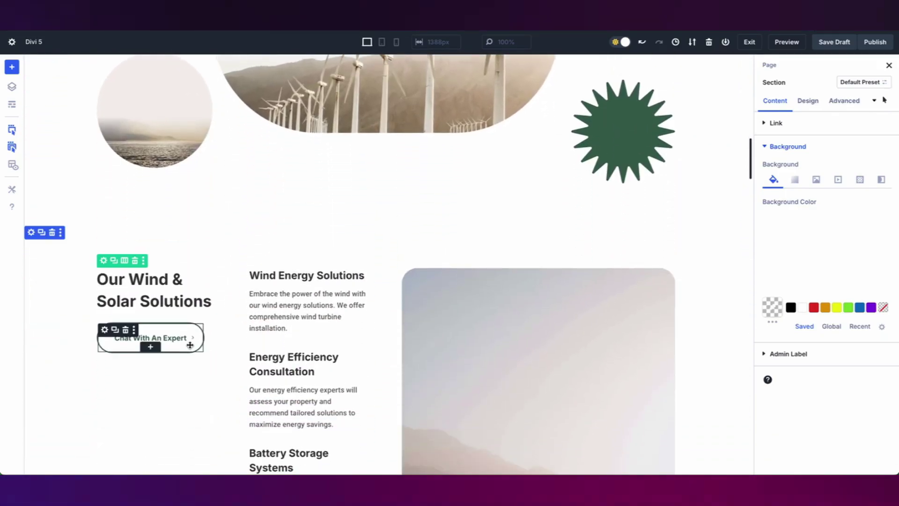